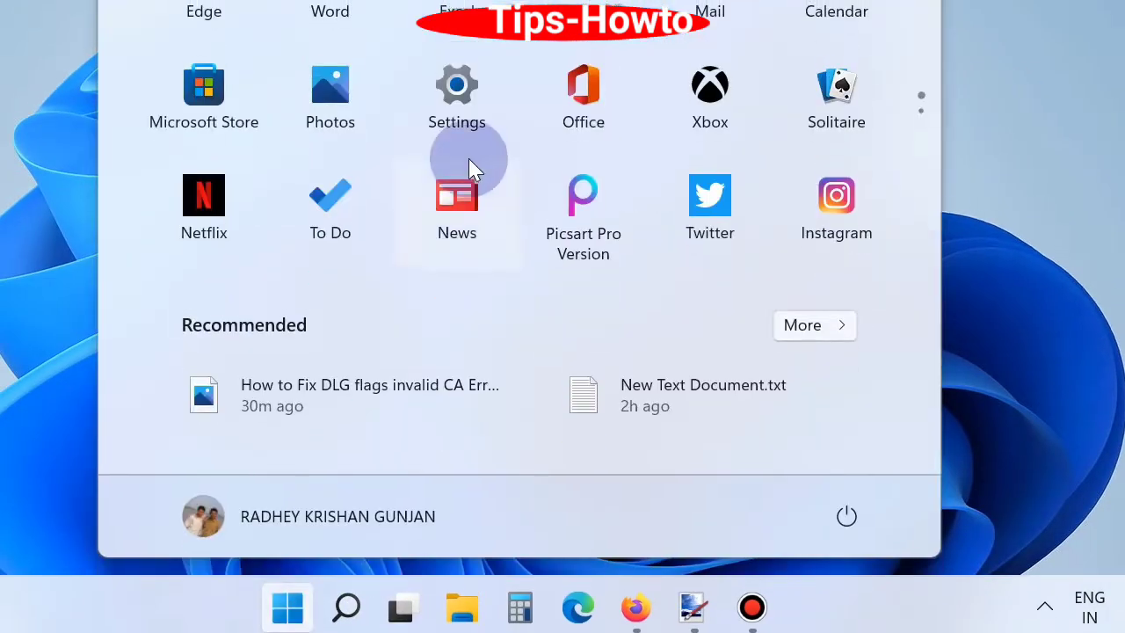
Launch the Settings app from the Start menu
left_click(458, 188)
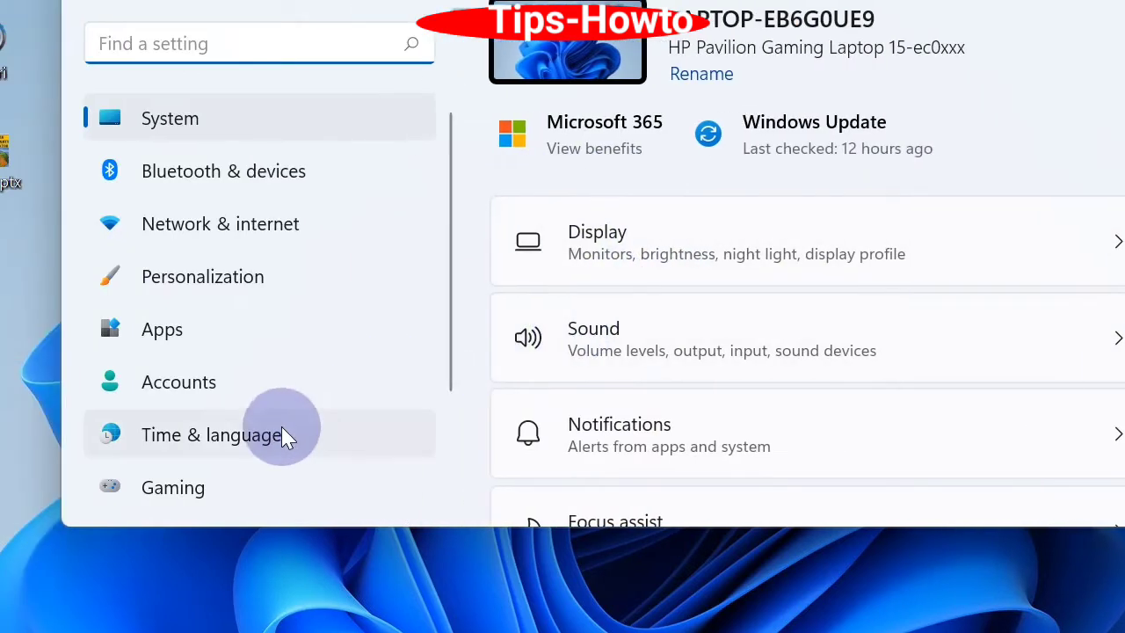
Check Time & language > Date & time: automatic time on, server time.windows.com
left_click(232, 436)
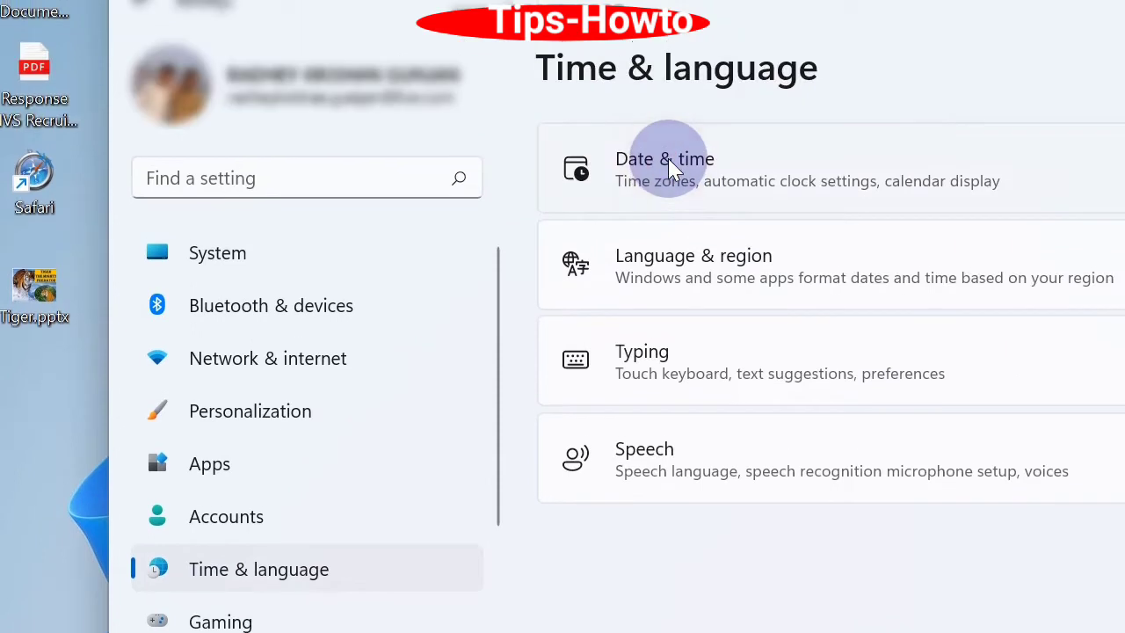
left_click(667, 165)
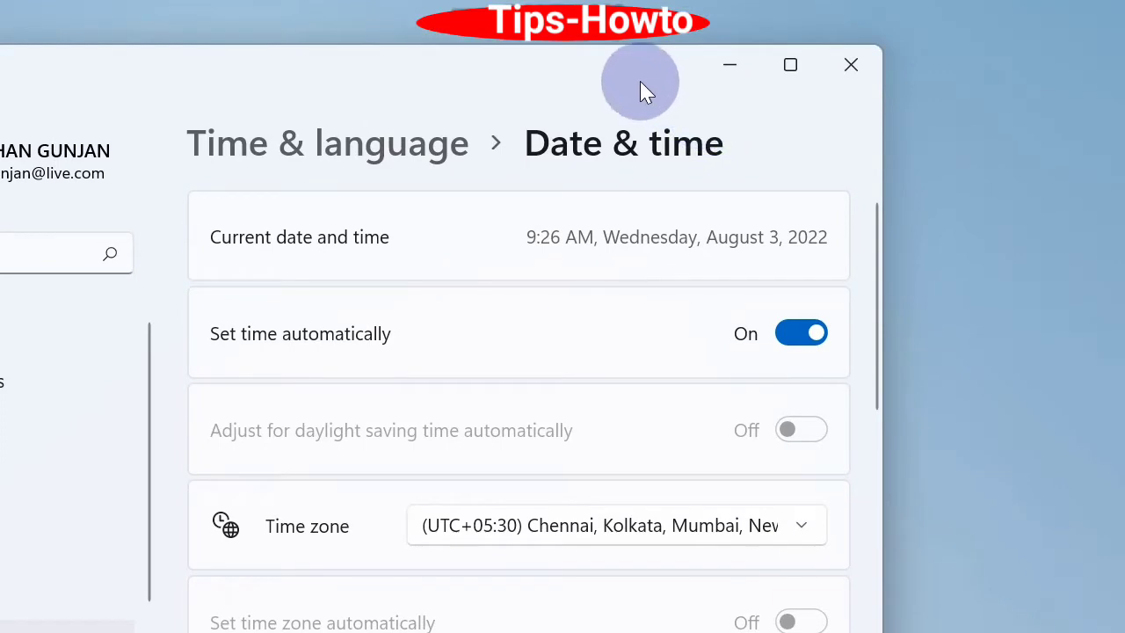
left_click_drag(627, 73, 570, 70)
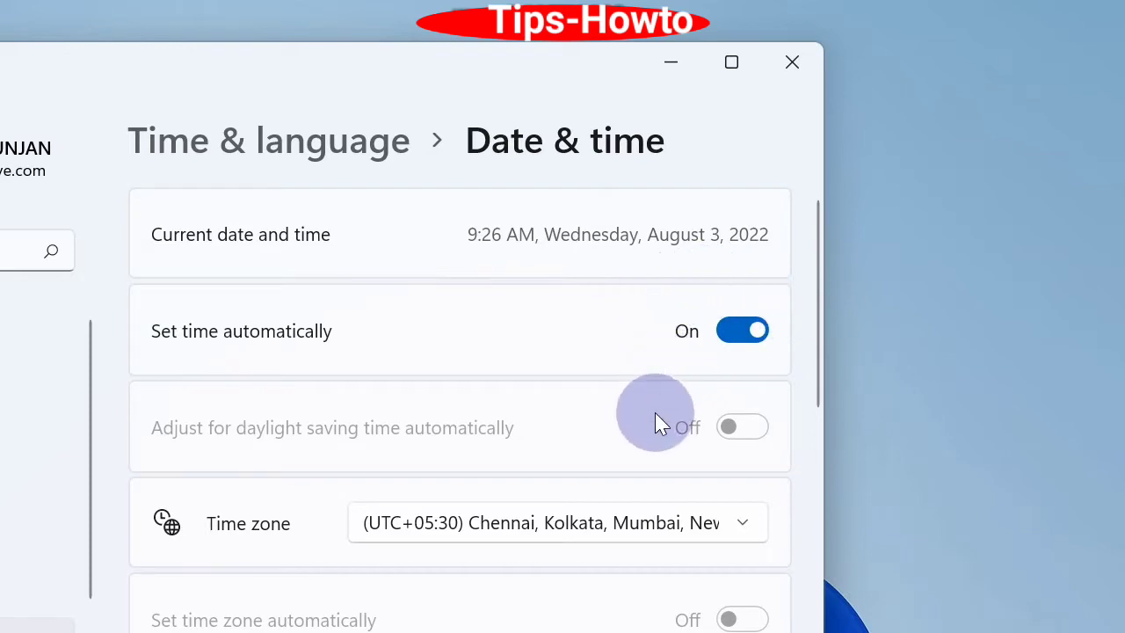
scroll(654, 423, "down", 5)
scroll(356, 508, "down", 3)
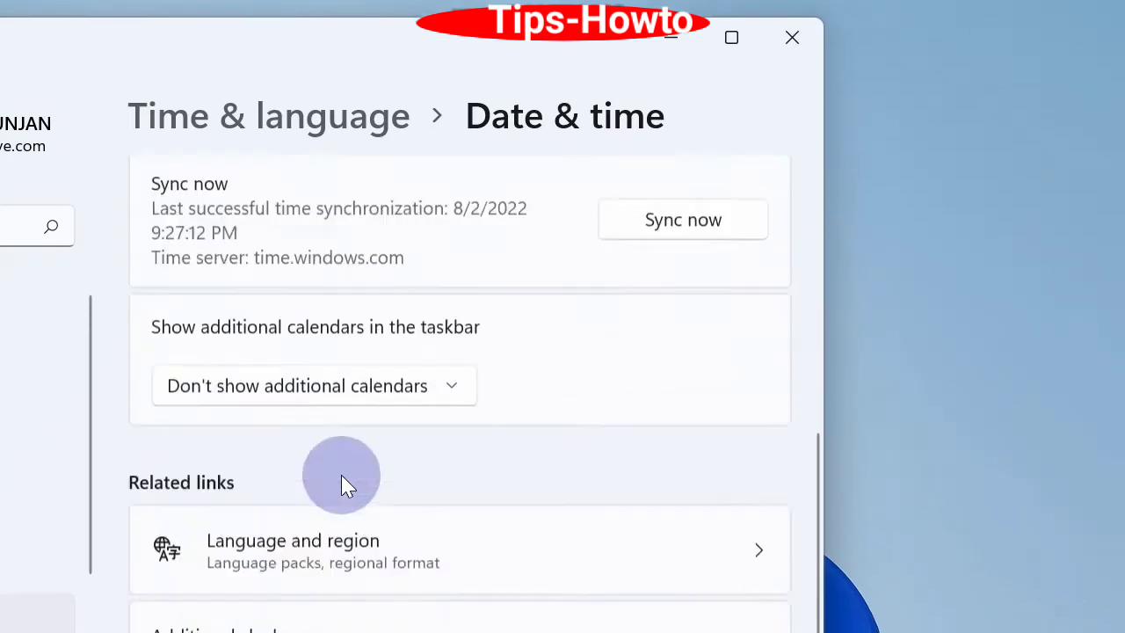
scroll(352, 479, "down", 3)
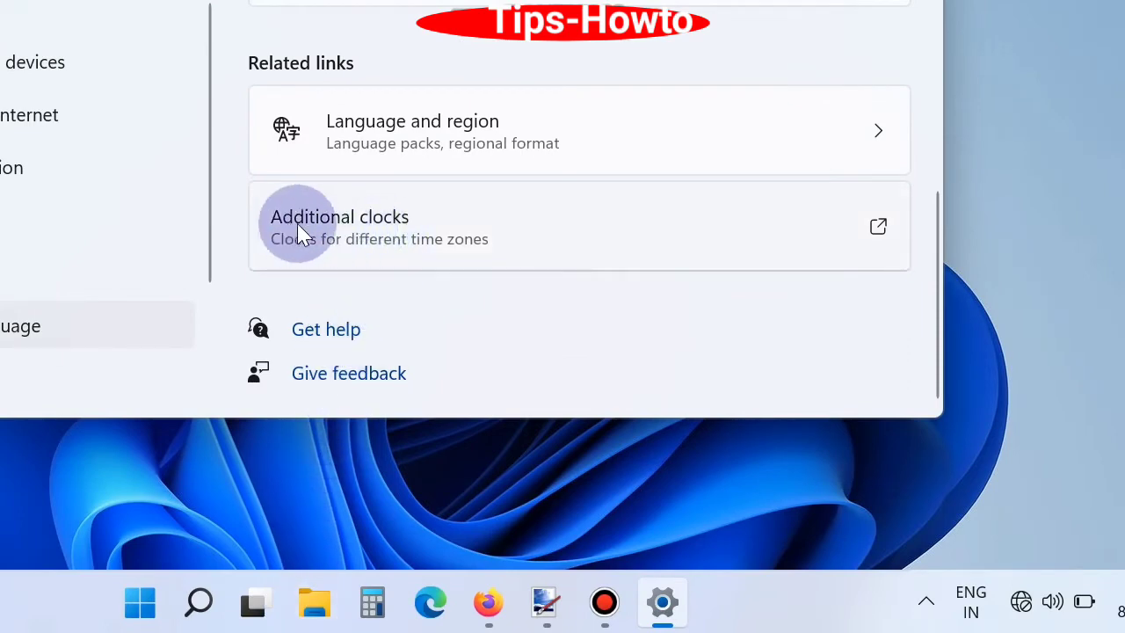
Enable the first additional clock on Chennai time and confirm time.windows.com internet sync
left_click(337, 224)
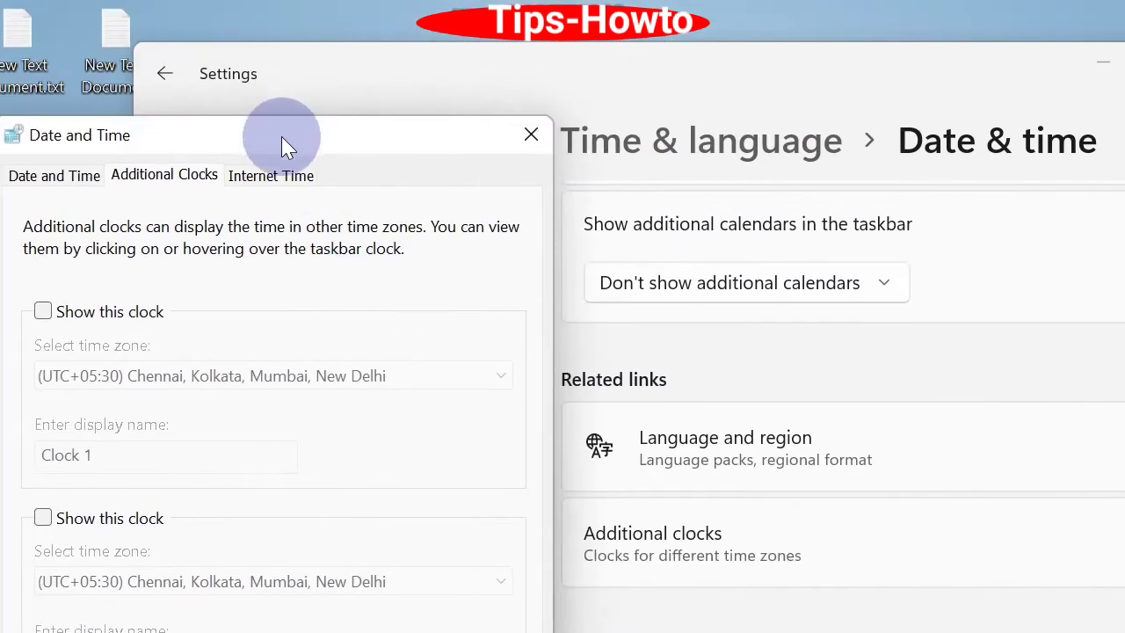
left_click_drag(281, 137, 750, 112)
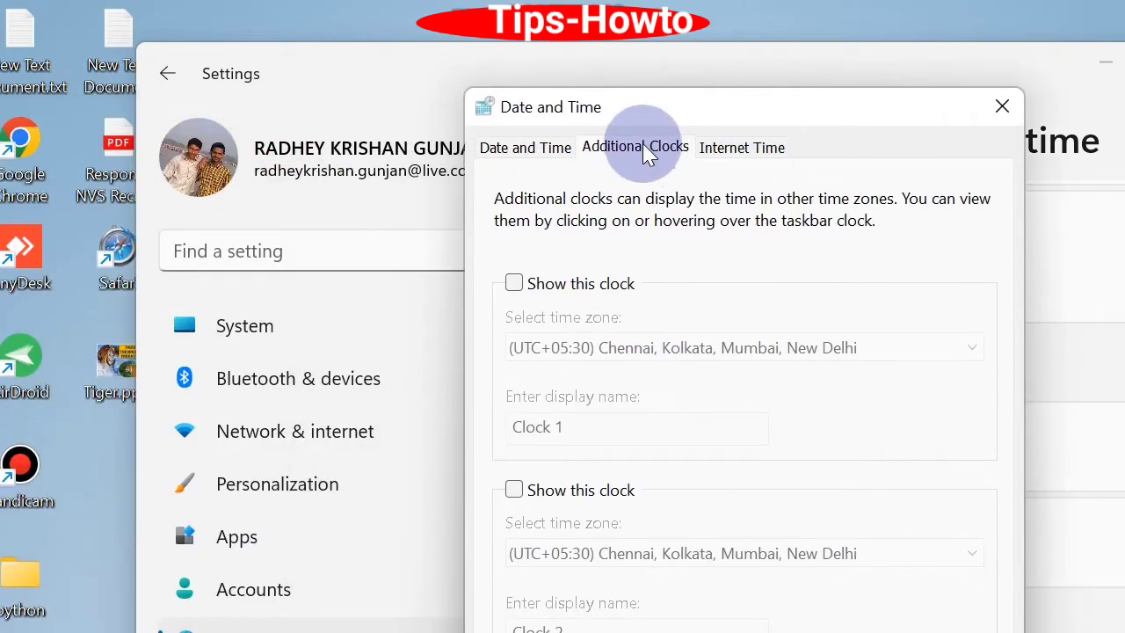
left_click(514, 284)
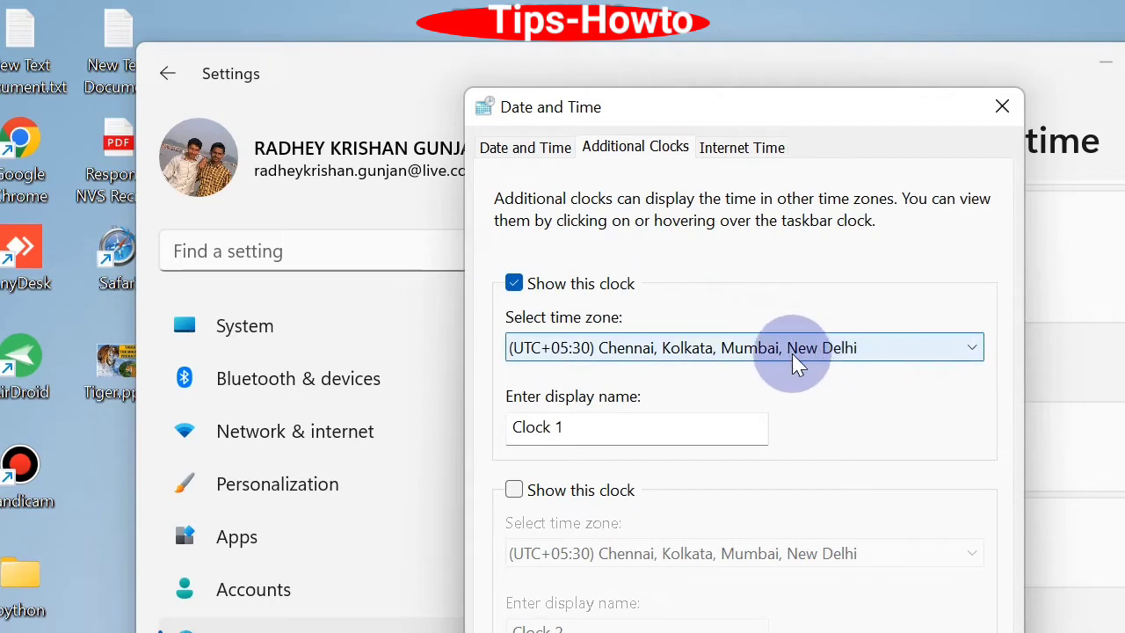
left_click(971, 347)
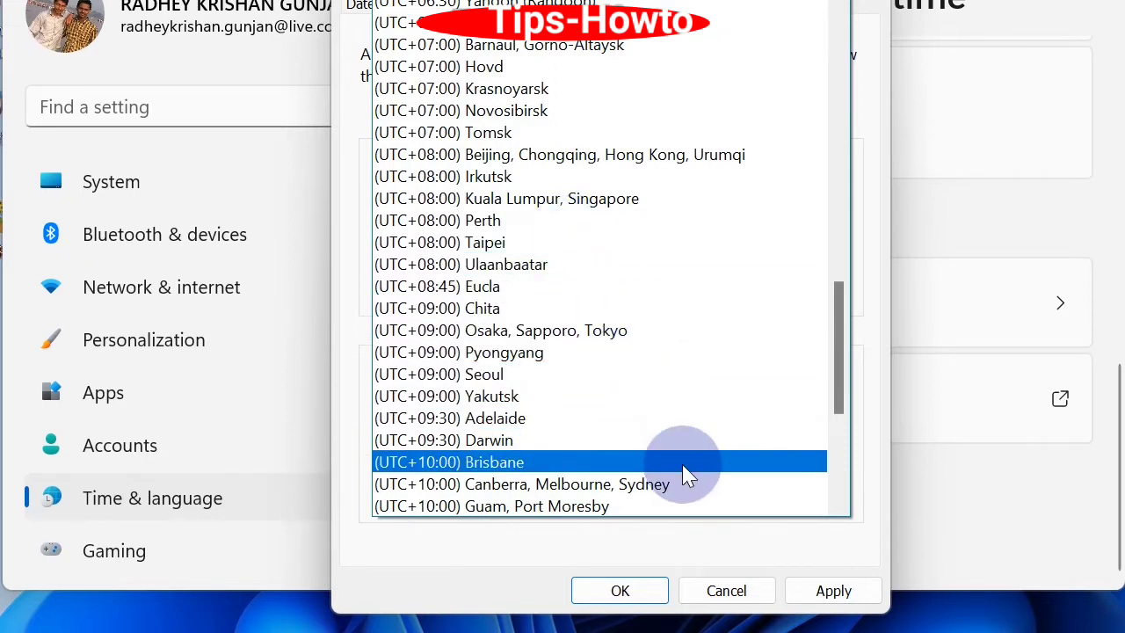
key("Escape")
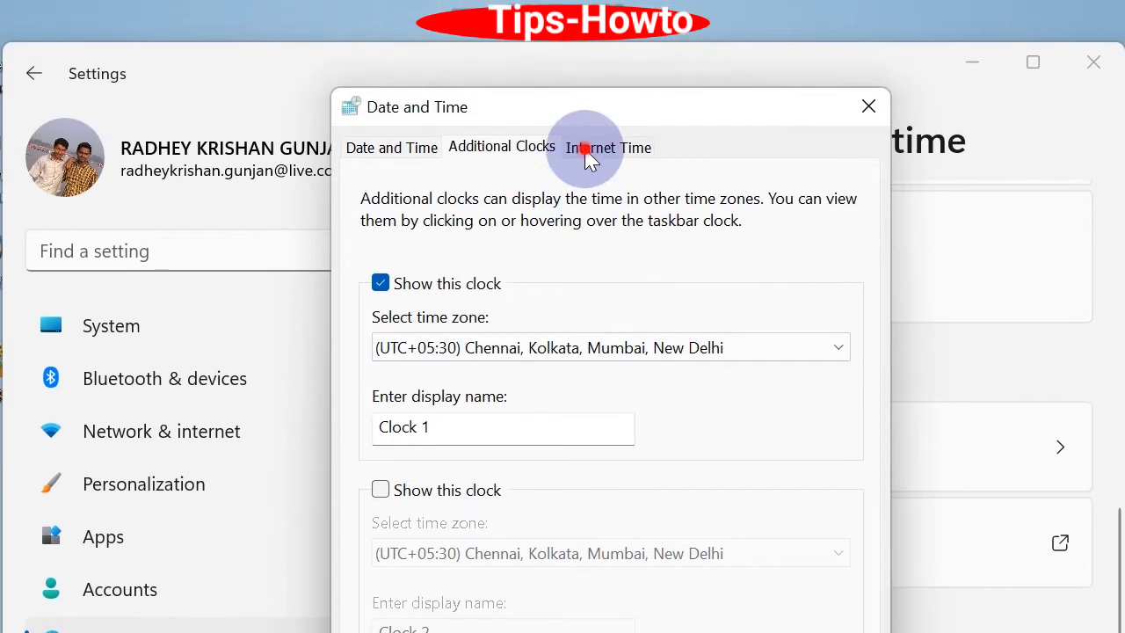
left_click(585, 149)
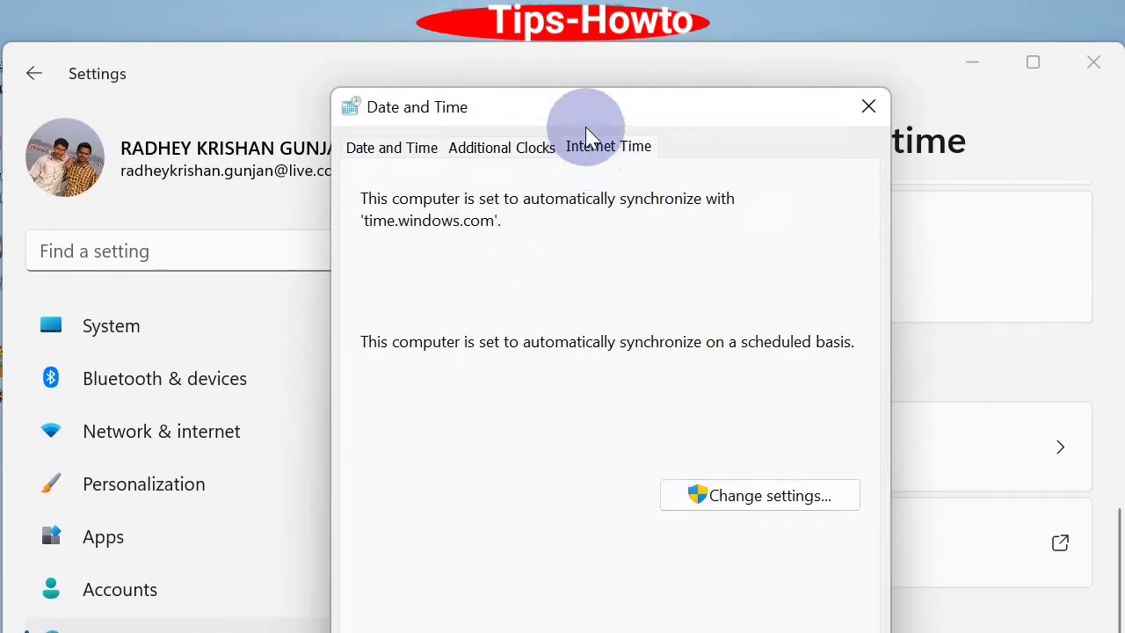
left_click(766, 496)
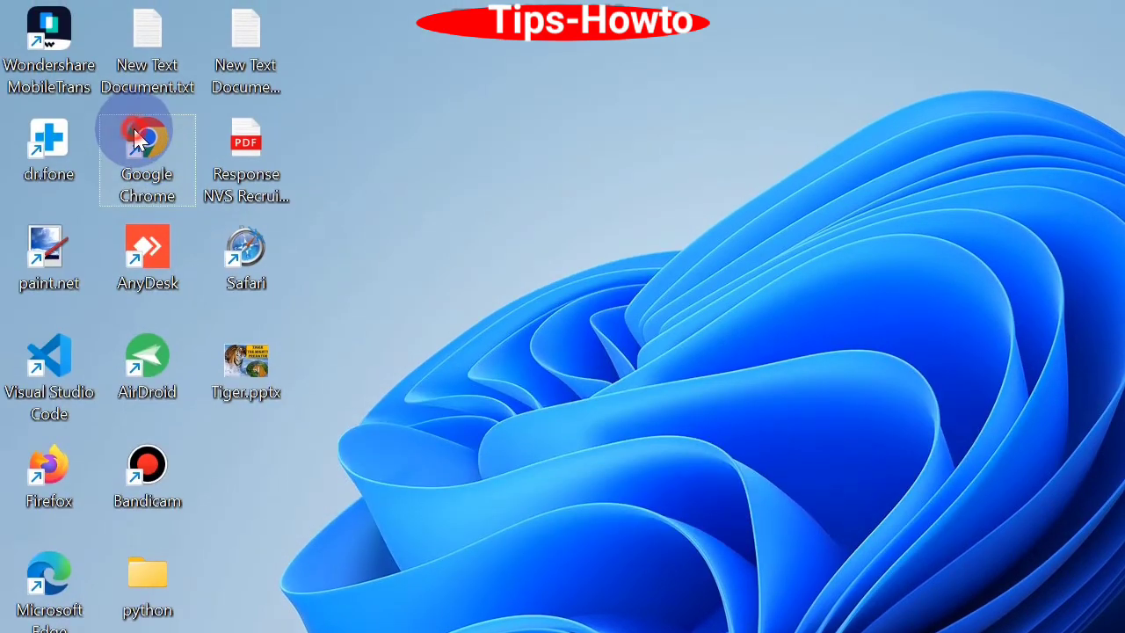
In Chrome, clear history, cookies and cached images and files for All time
double_click(136, 141)
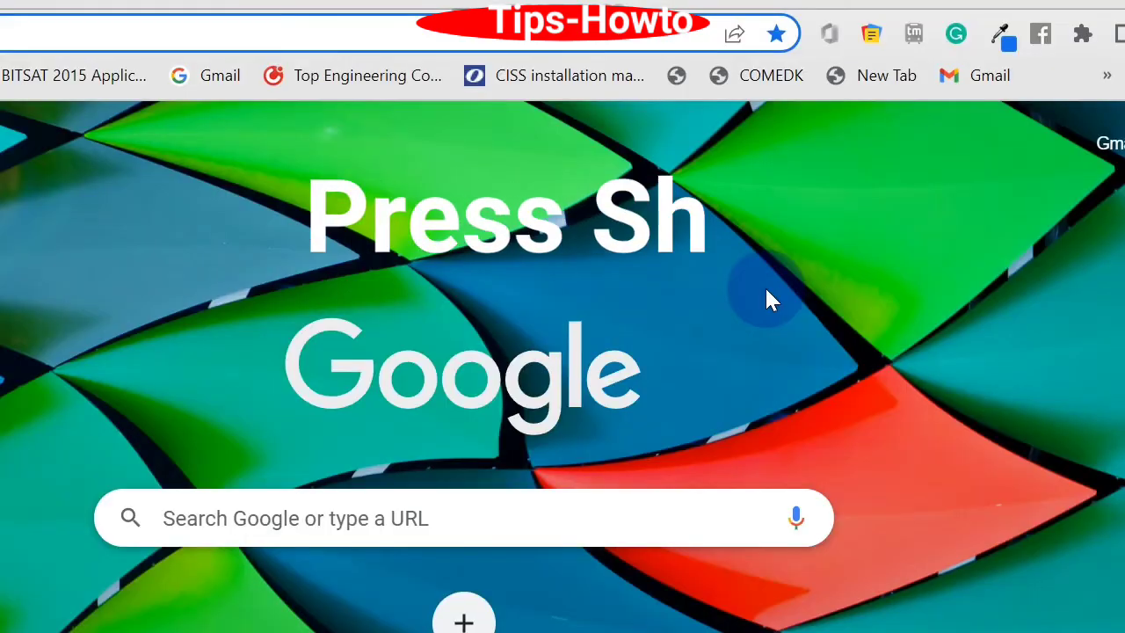
key("ctrl+shift+Delete")
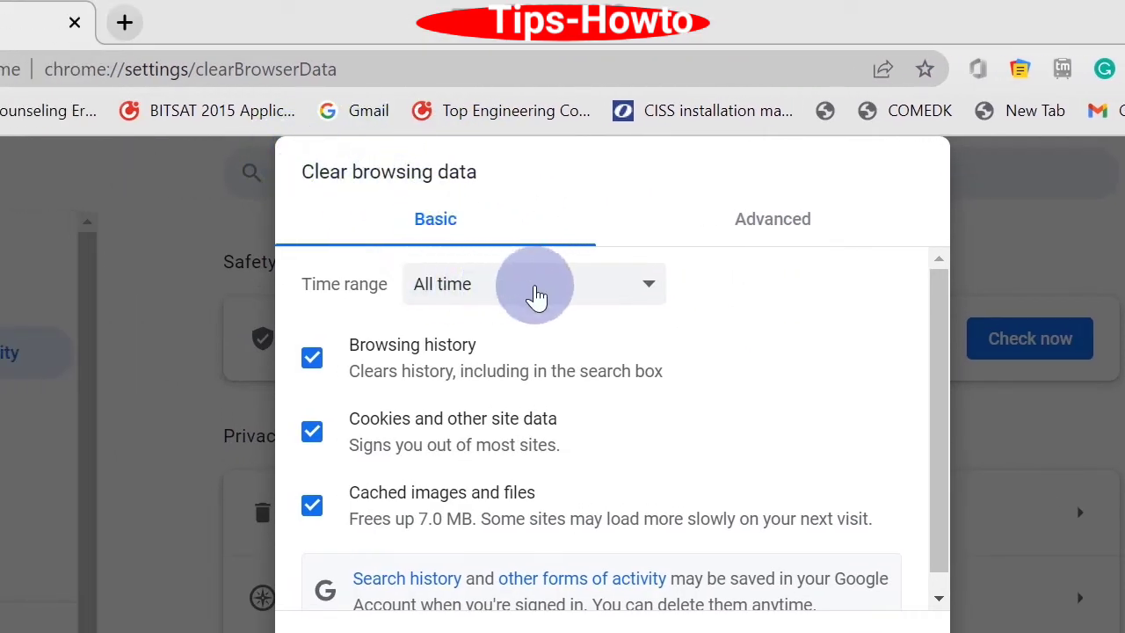
left_click(636, 299)
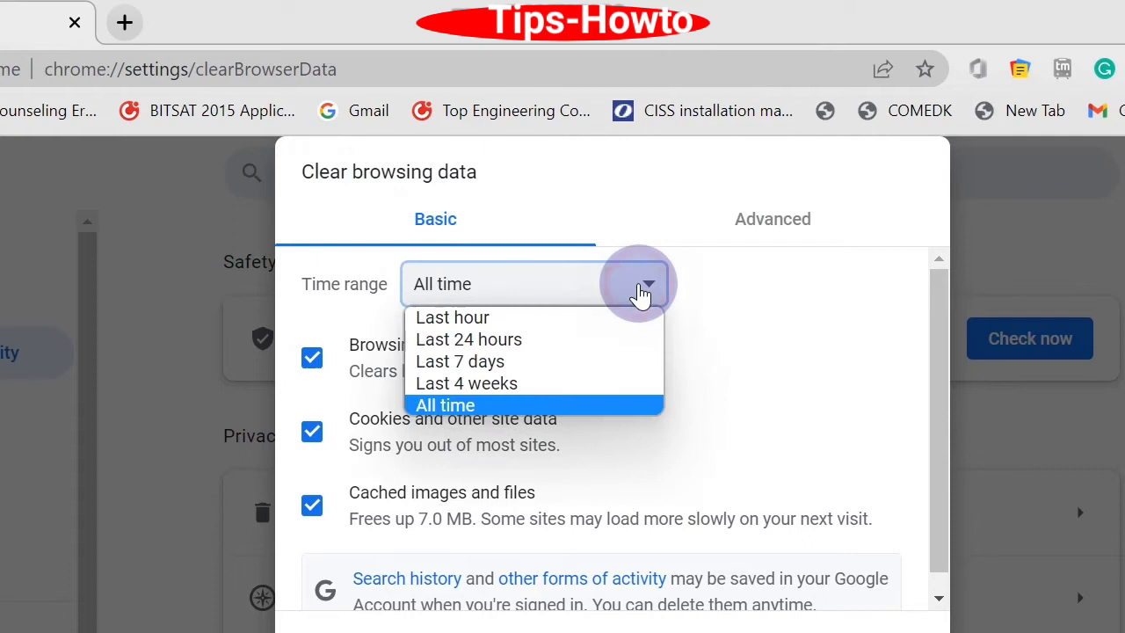
left_click(443, 404)
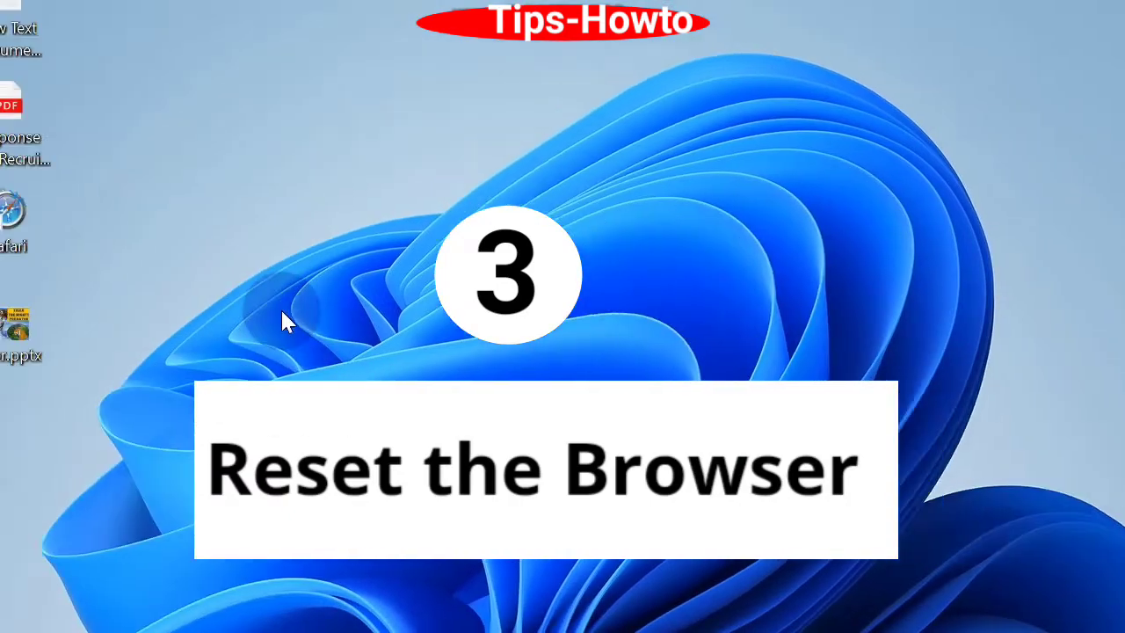
Use Chrome's Reset and clean up to restore settings to their original defaults
double_click(151, 141)
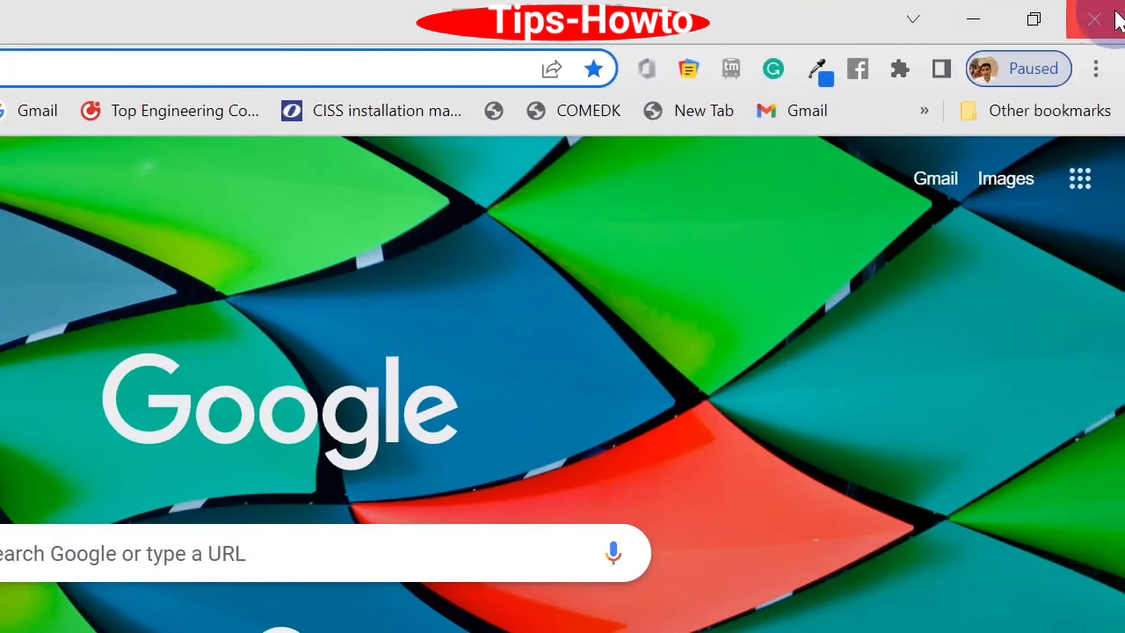
left_click(1098, 74)
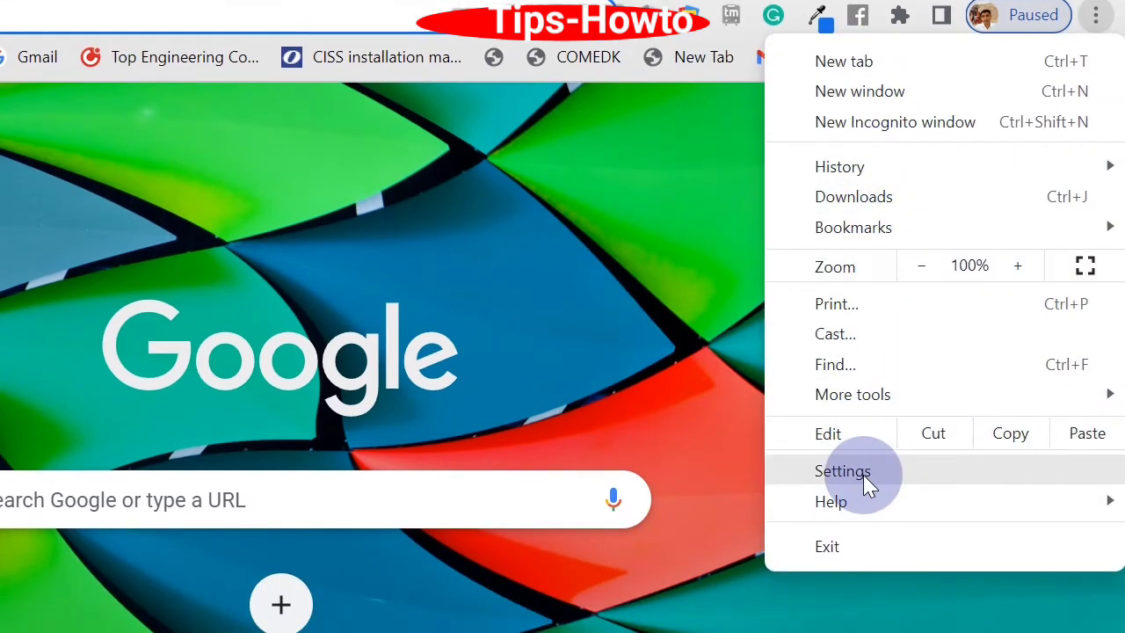
left_click(842, 472)
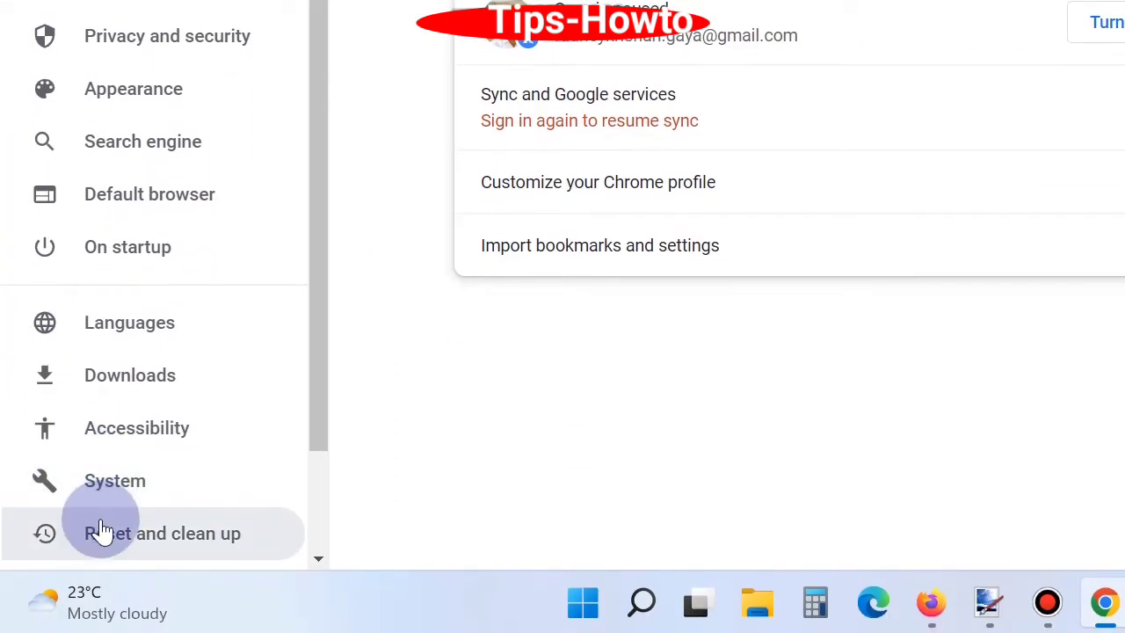
scroll(103, 544, "down", 2)
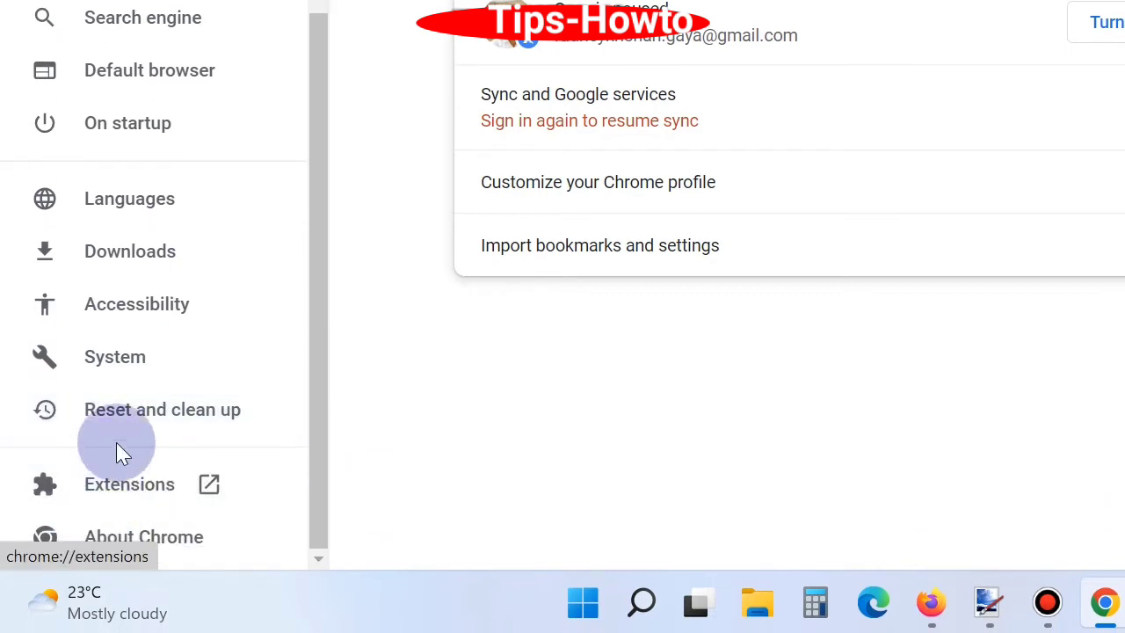
left_click(131, 419)
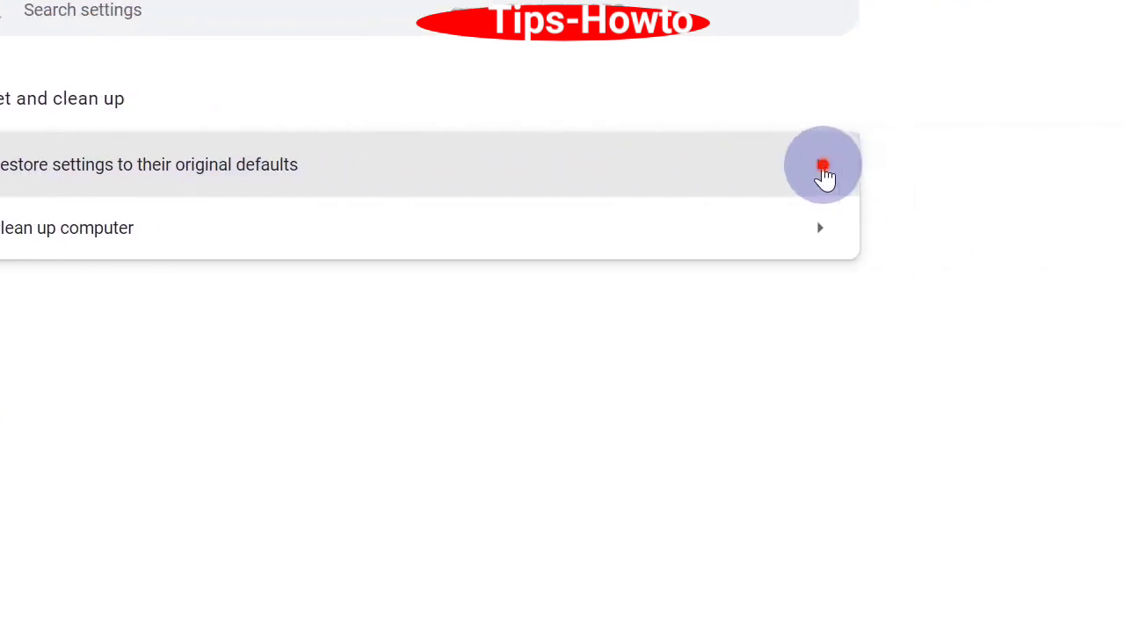
left_click(845, 184)
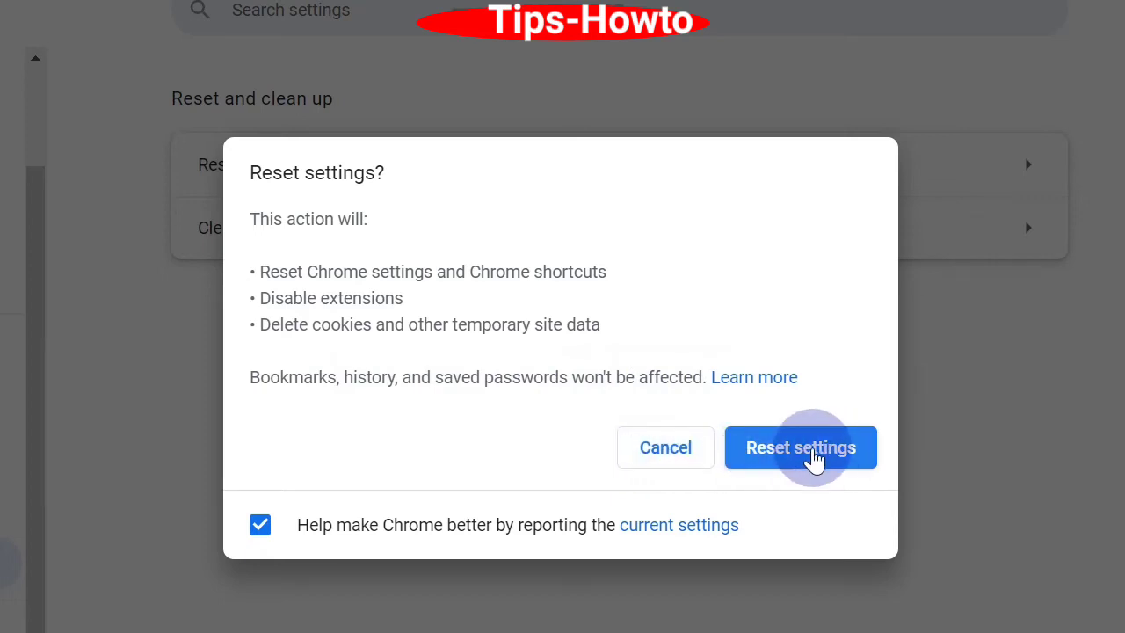
left_click(801, 448)
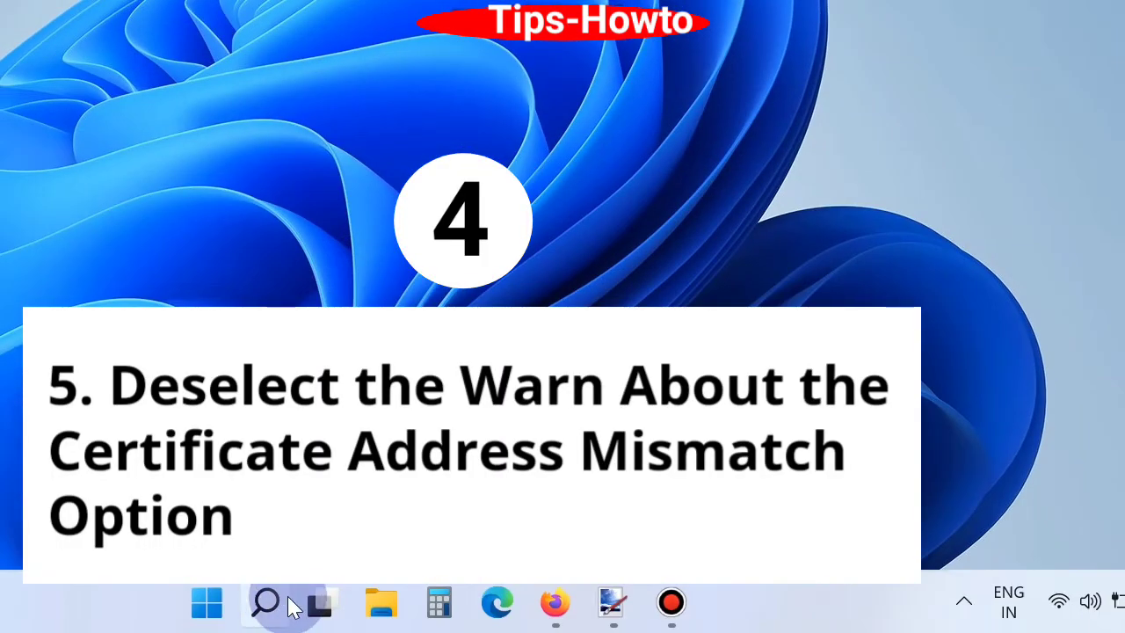
Search Windows for 'internet opt' and open the Internet Options result
left_click(280, 607)
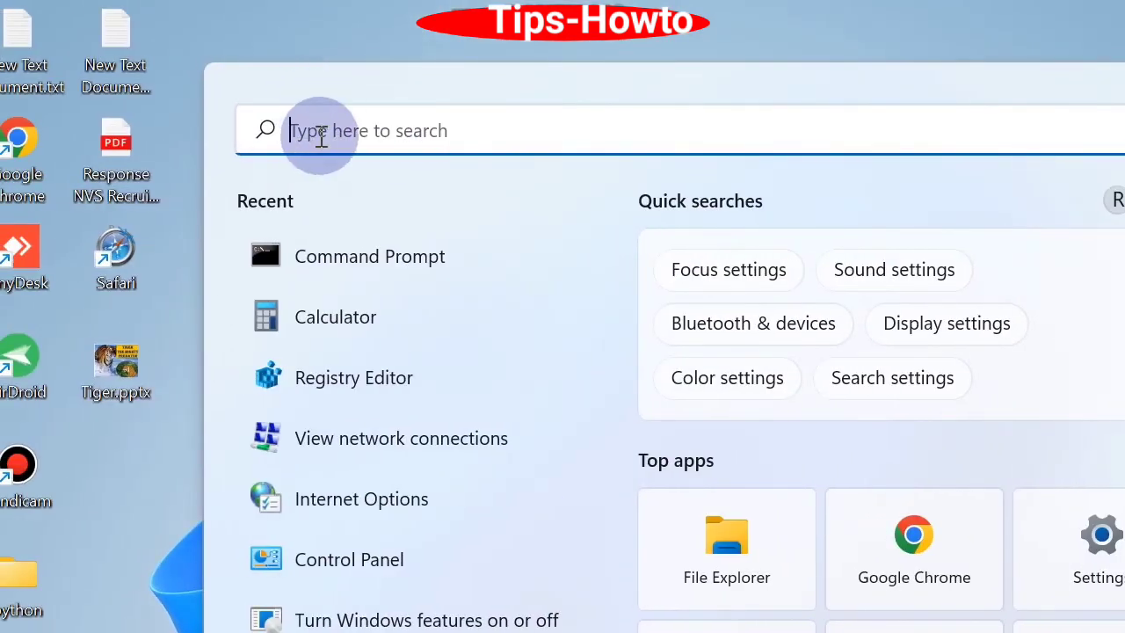
type("inter")
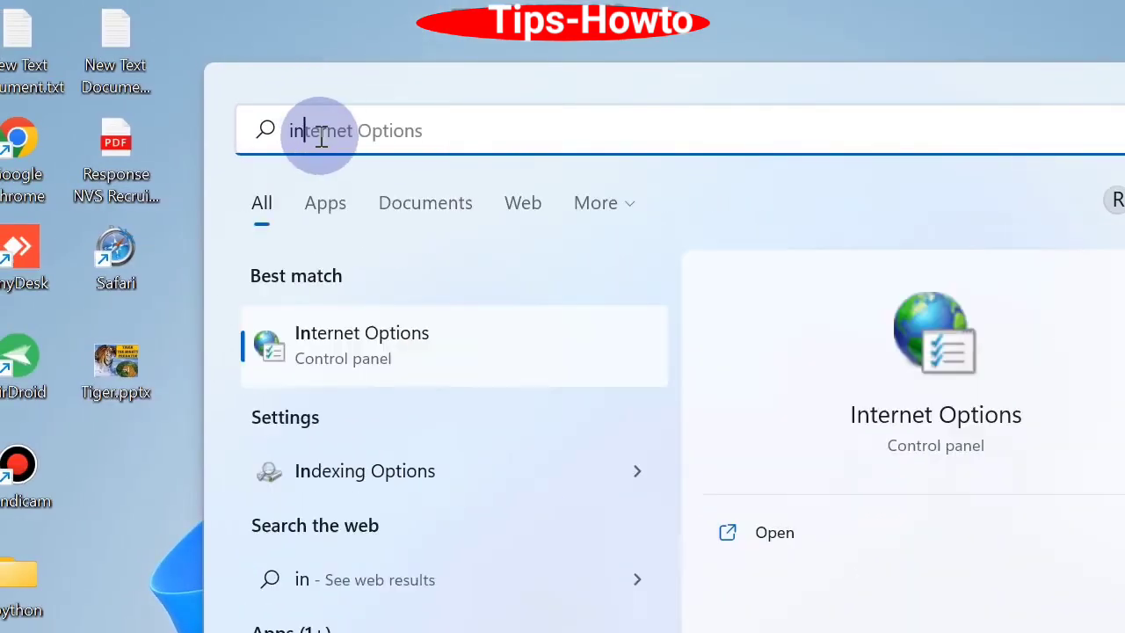
type("net options")
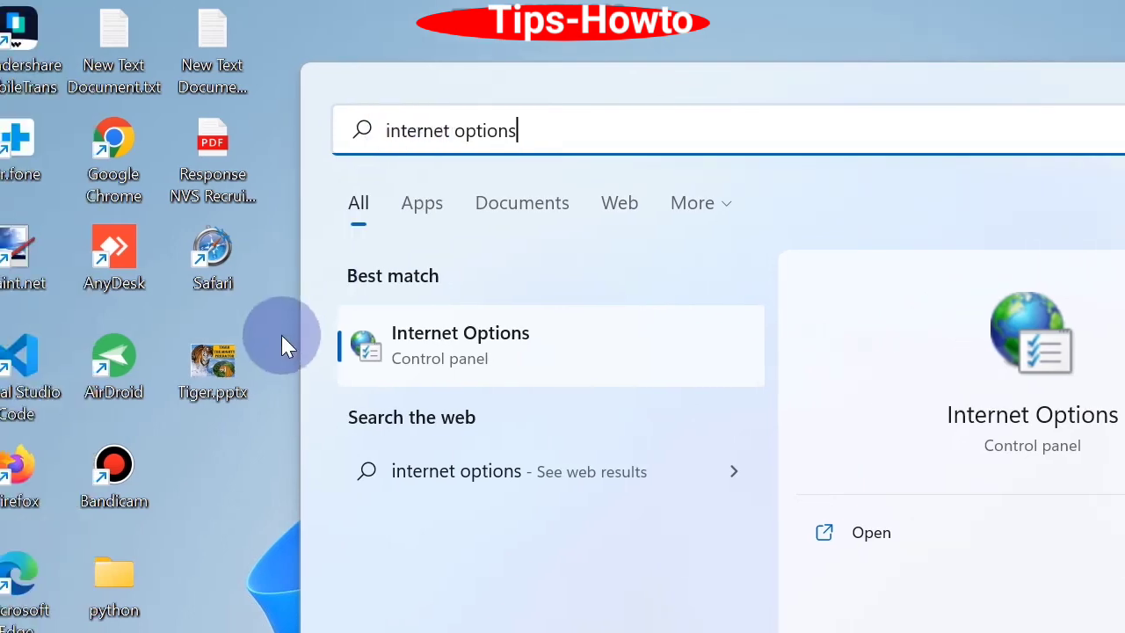
left_click(371, 347)
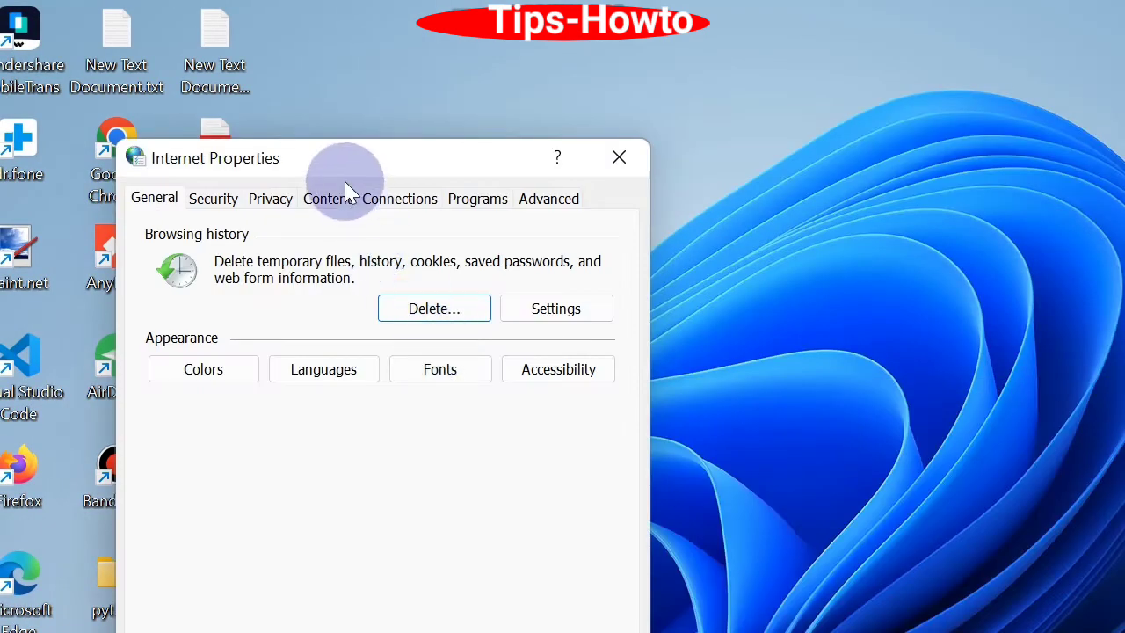
On the Advanced tab, untick 'Warn about certificate address mismatch' under Security
left_click_drag(317, 158, 714, 167)
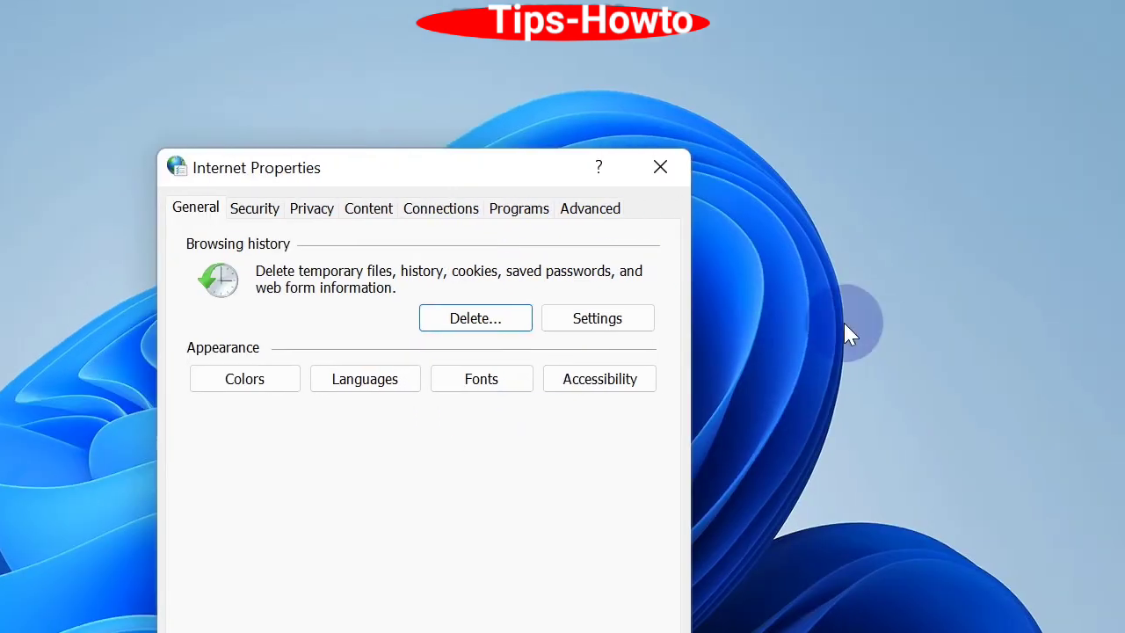
left_click(846, 332)
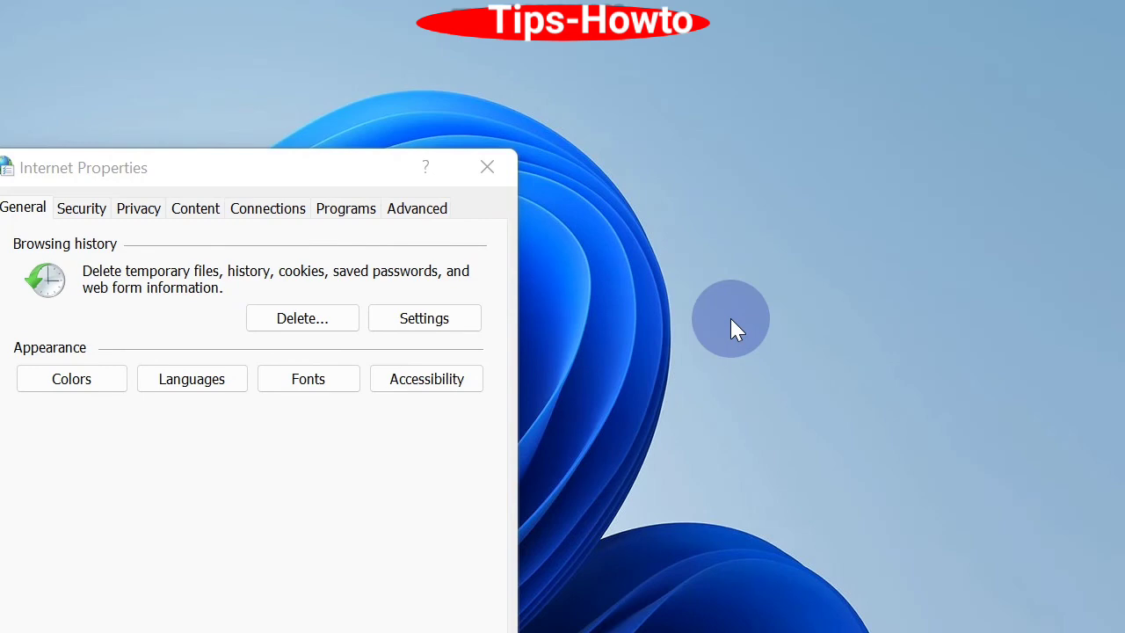
left_click(410, 214)
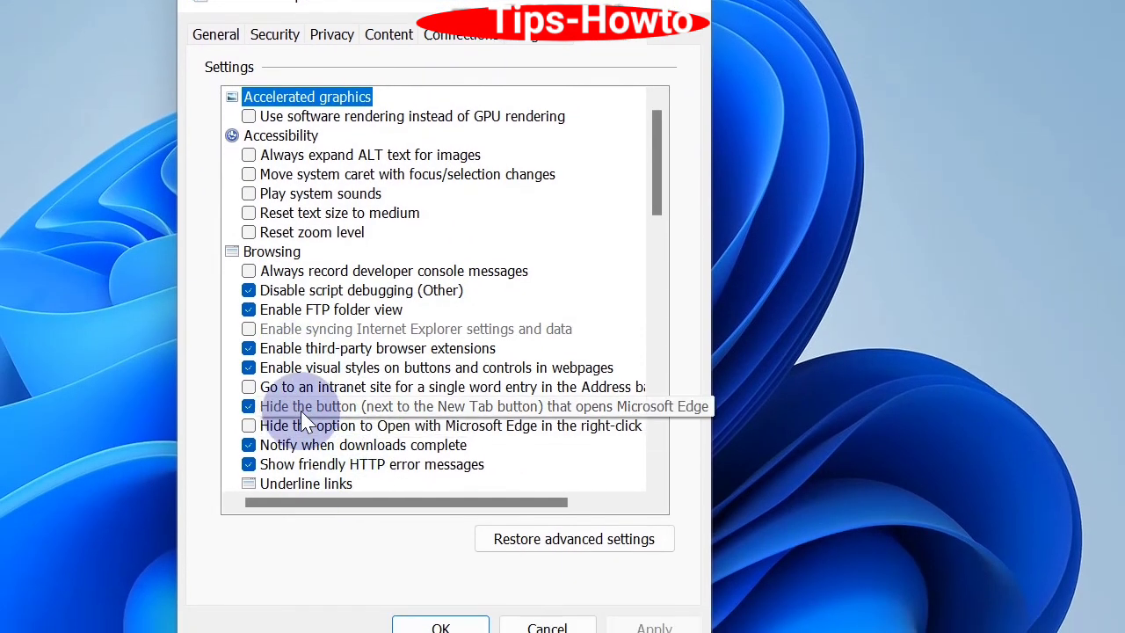
scroll(308, 446, "down", 3)
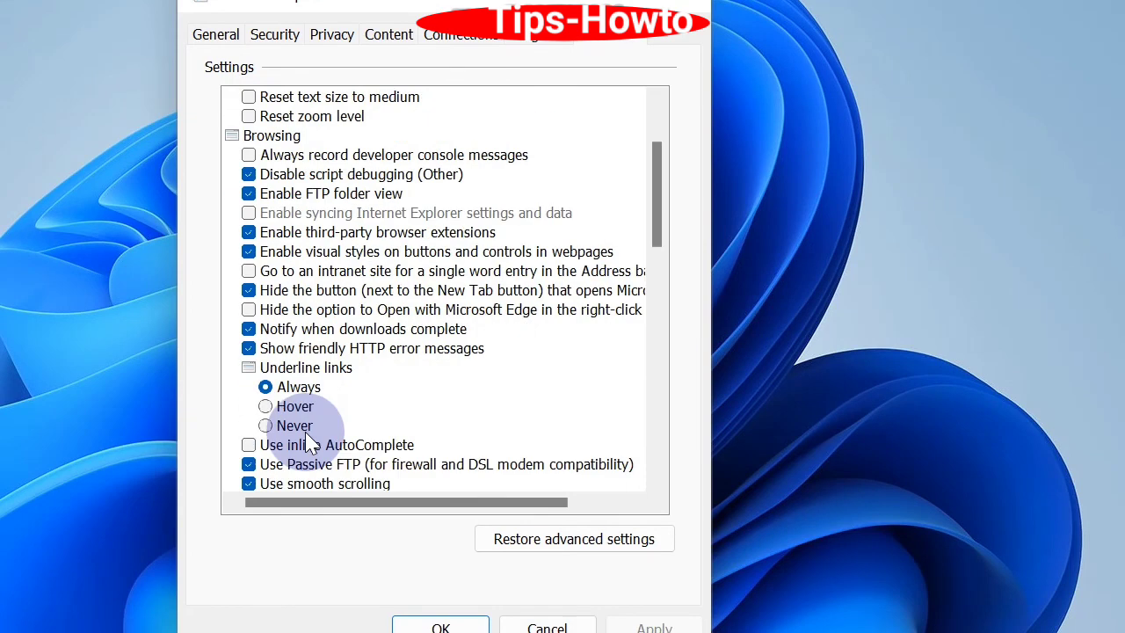
scroll(307, 439, "down", 10)
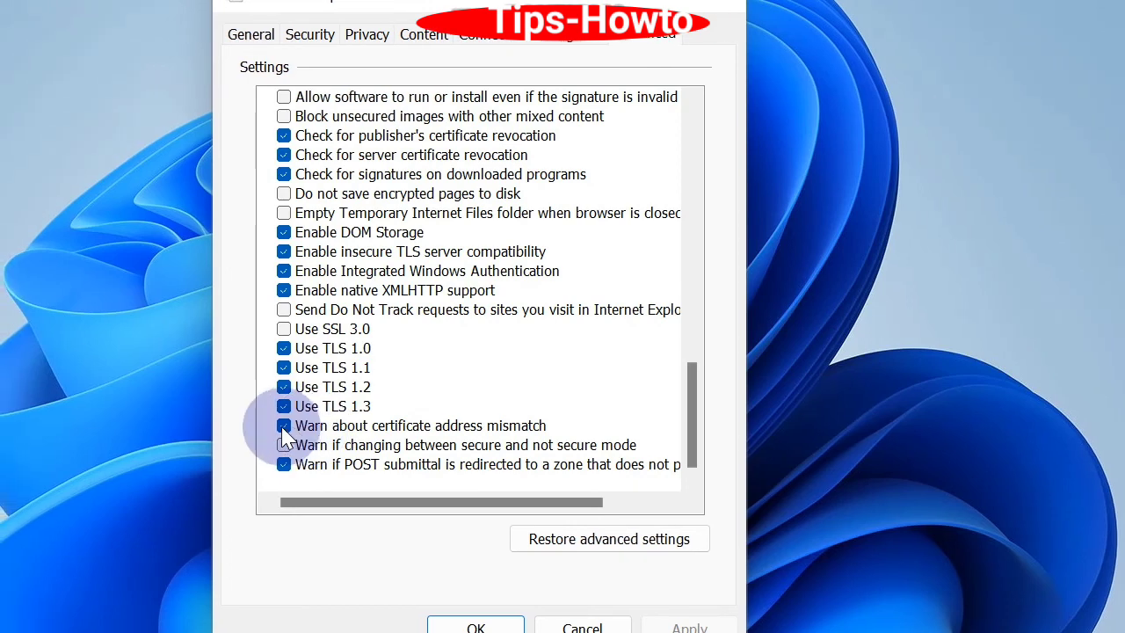
left_click(256, 426)
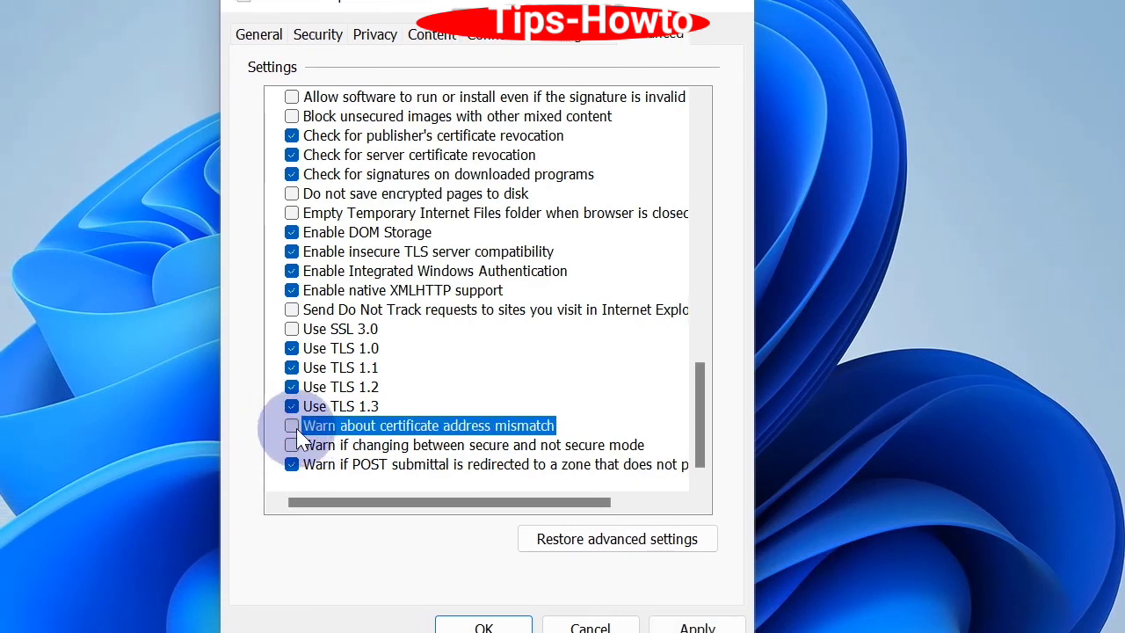
left_click(433, 428)
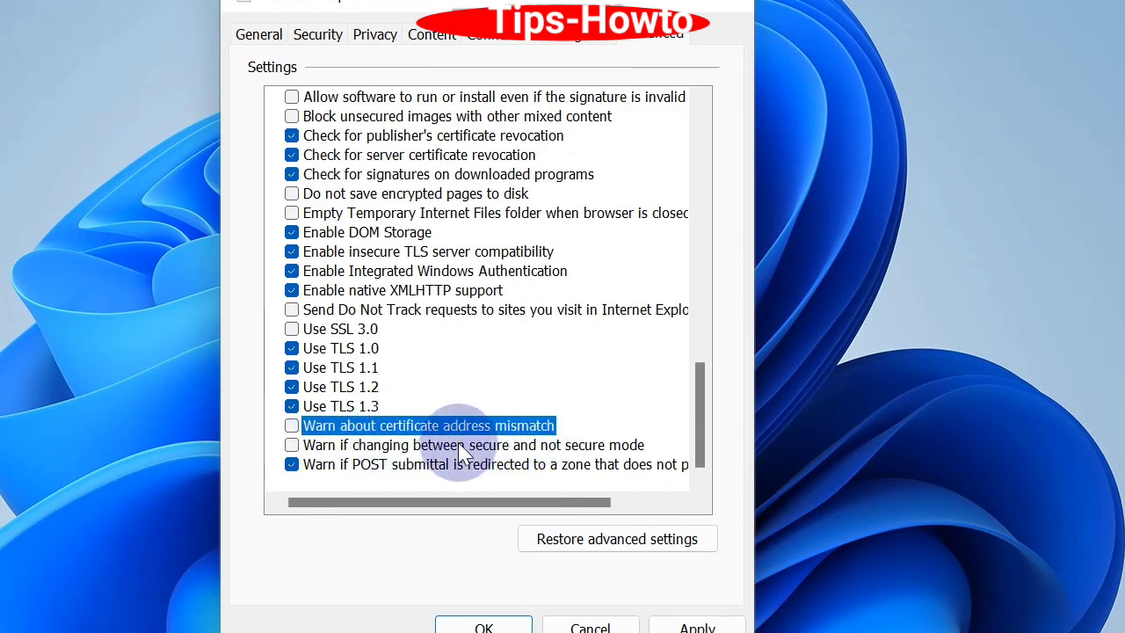